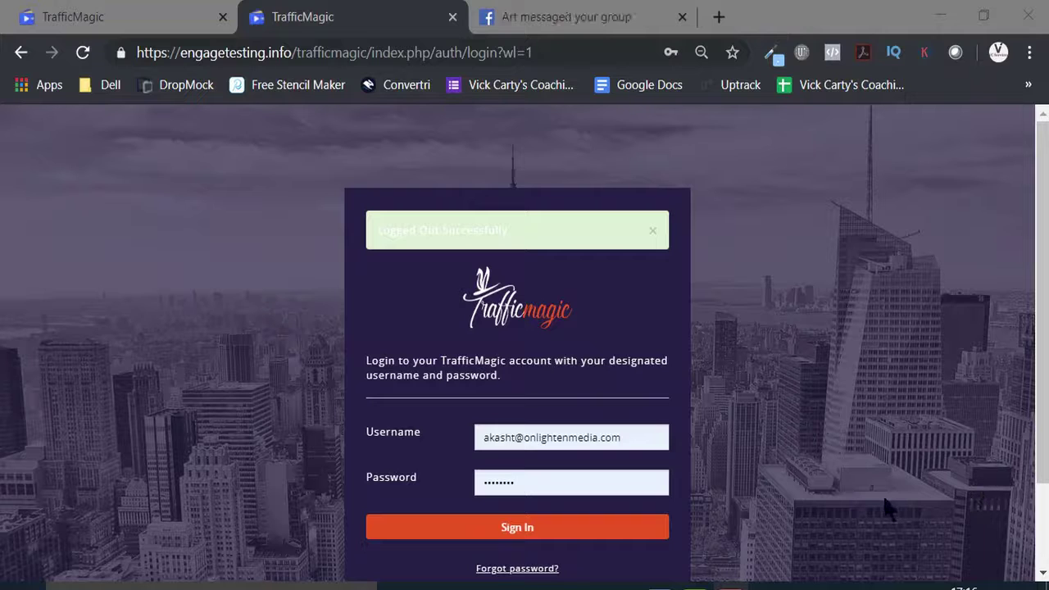
- Sign in to TrafficMagic using the pre-filled login details
scroll(611, 492, "down", 2)
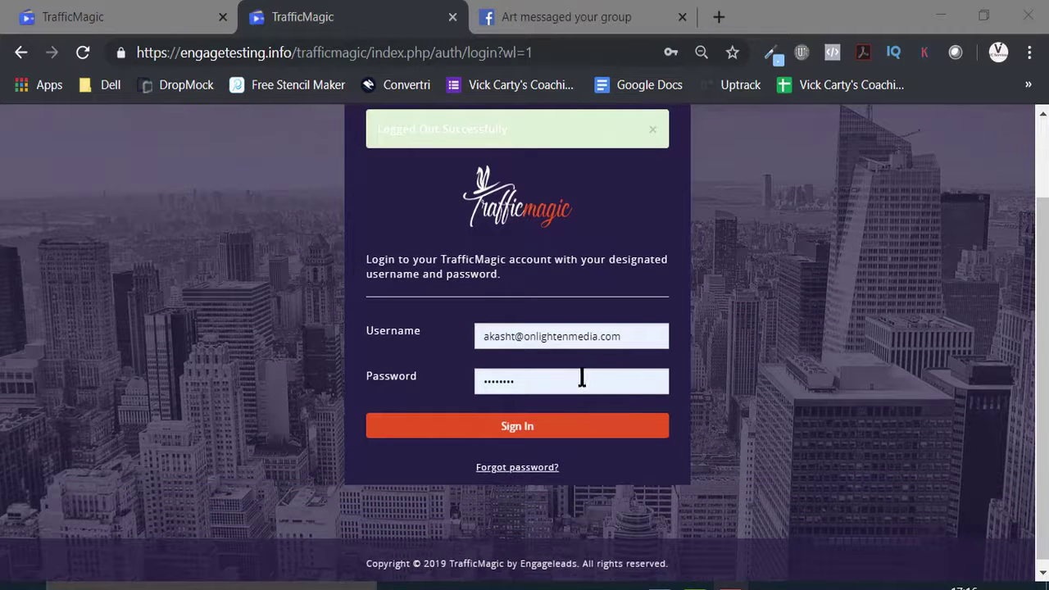
left_click(529, 421)
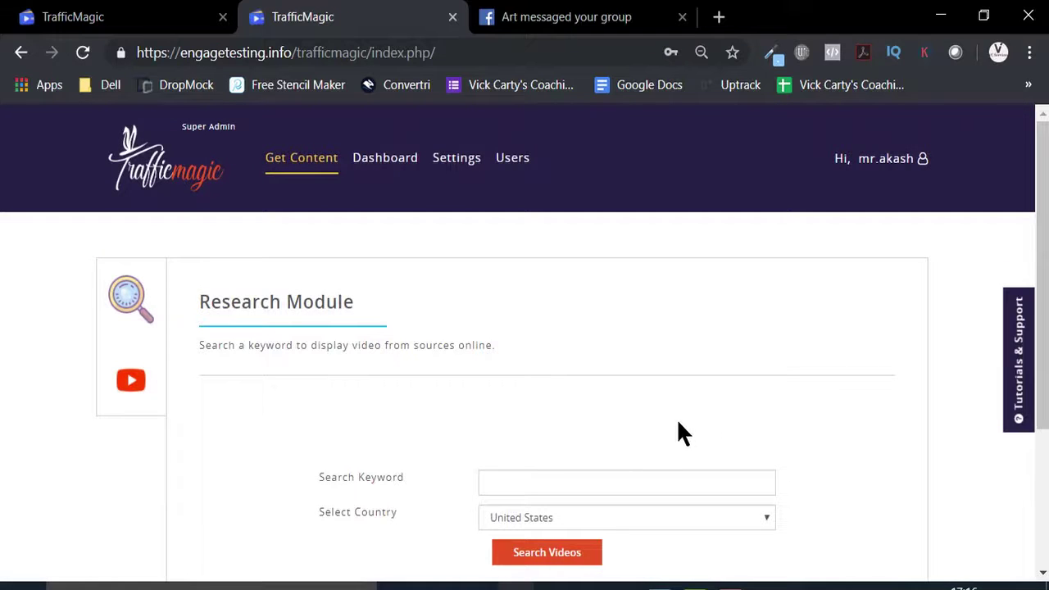
- Open the Research Module search form and confirm the country stays United States
left_click(131, 303)
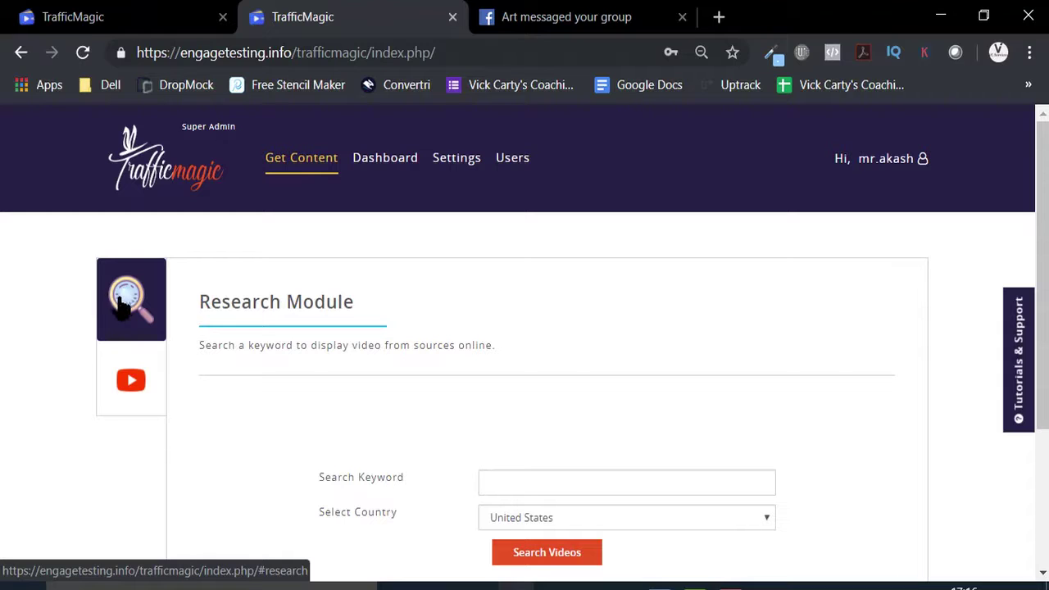
scroll(346, 371, "down", 2)
scroll(393, 369, "down", 1)
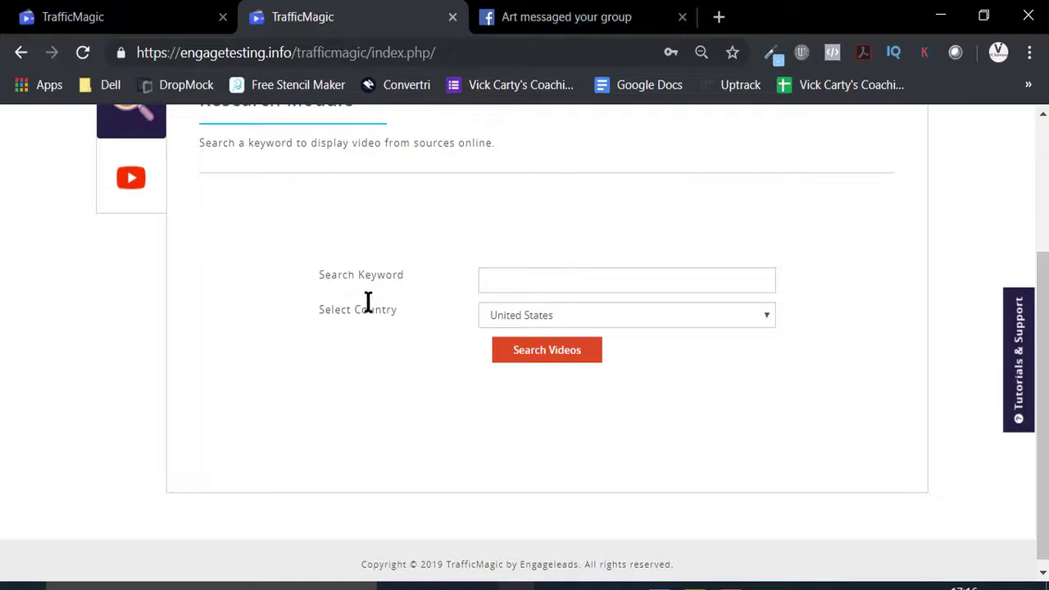
left_click(509, 312)
key("Escape")
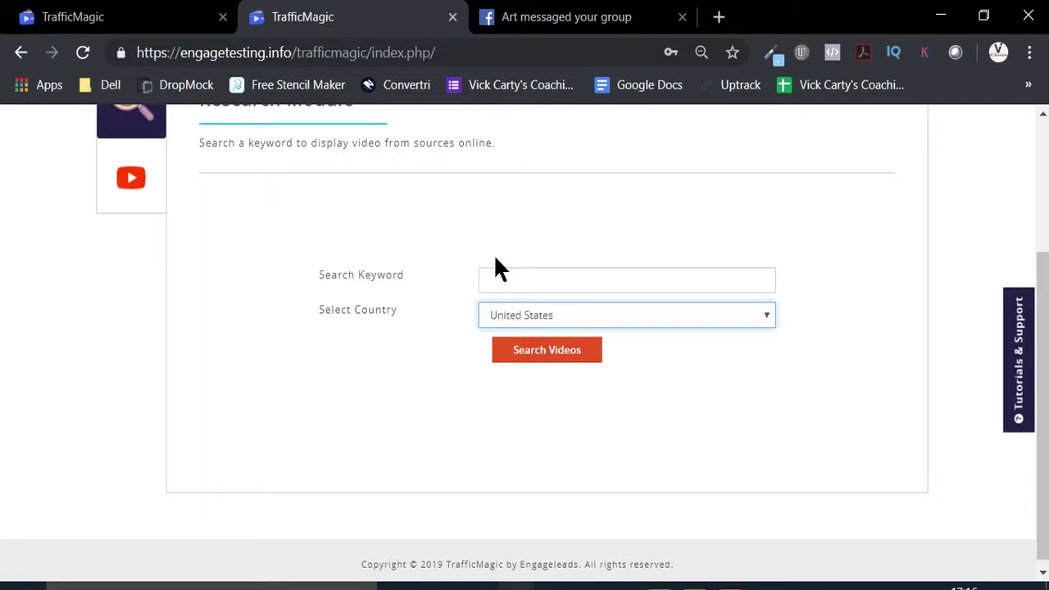
- Search video keywords for the 'dog whistle' suggestion in the United States
left_click(501, 273)
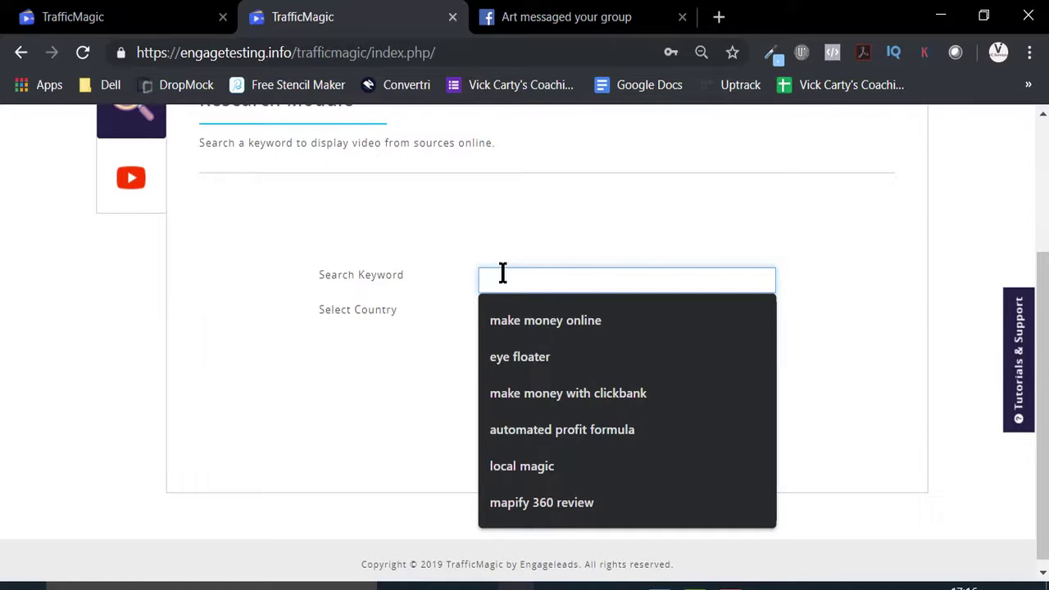
type("do")
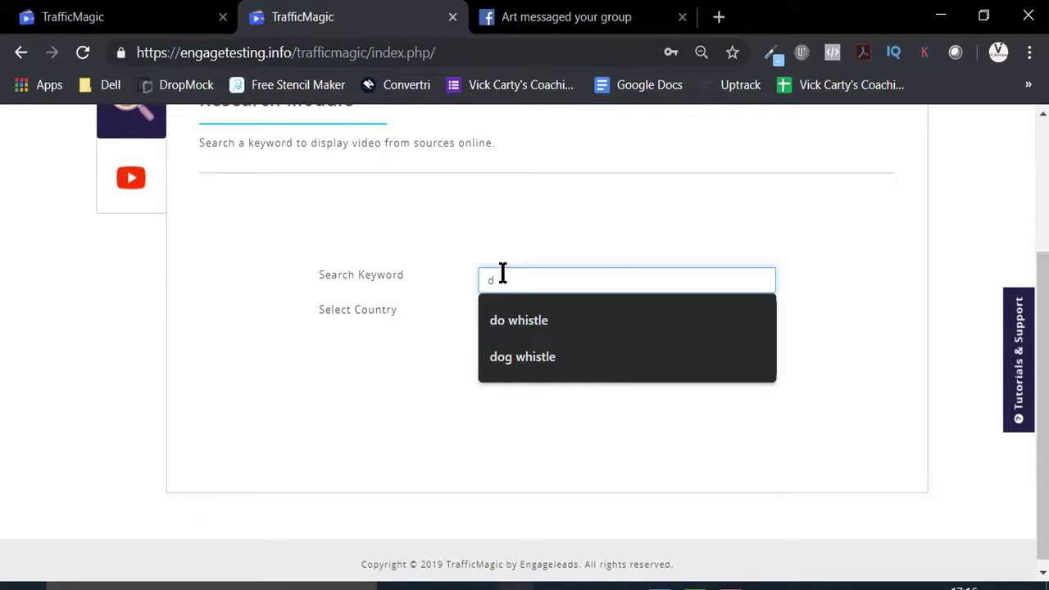
type("g wh")
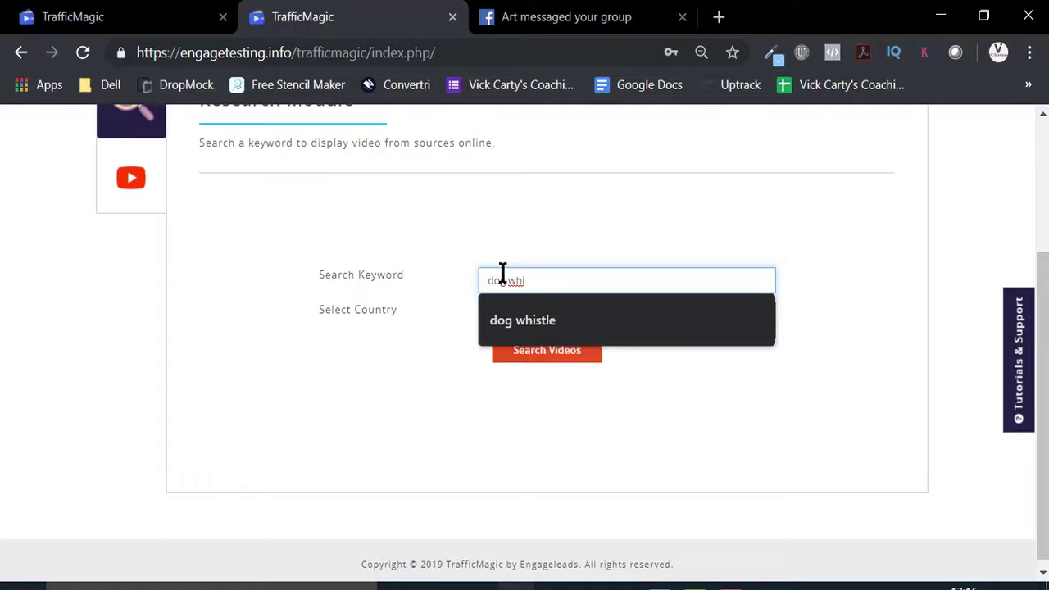
type("istl")
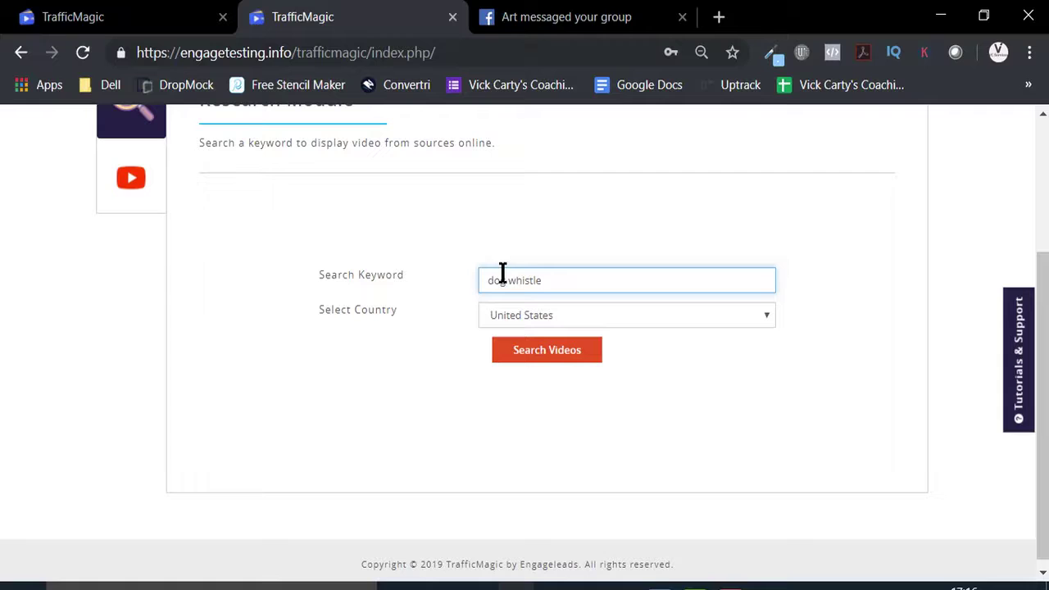
type("e")
key("BackSpace")
key("BackSpace")
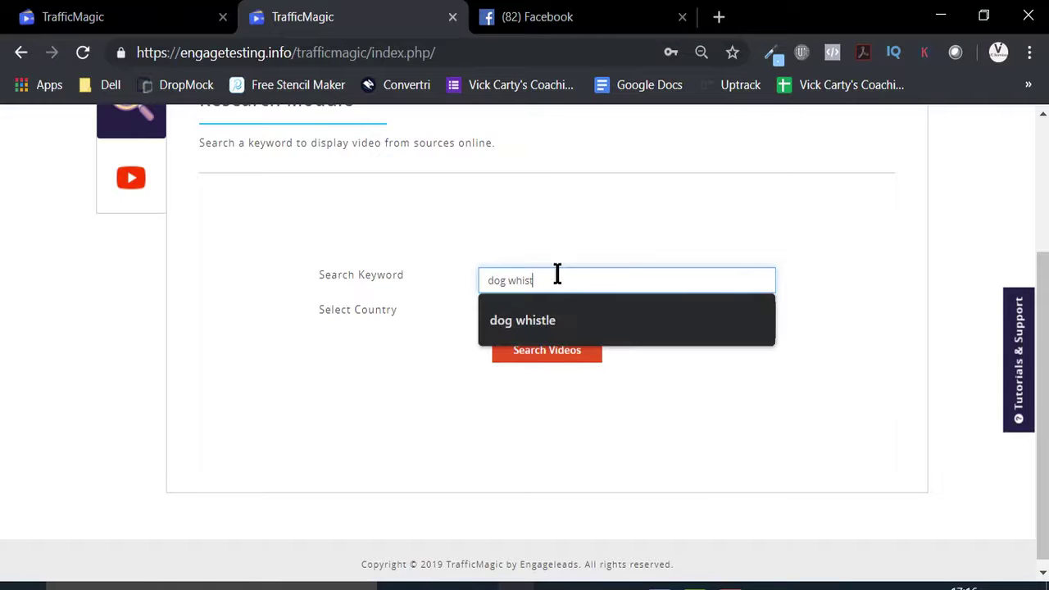
left_click(500, 322)
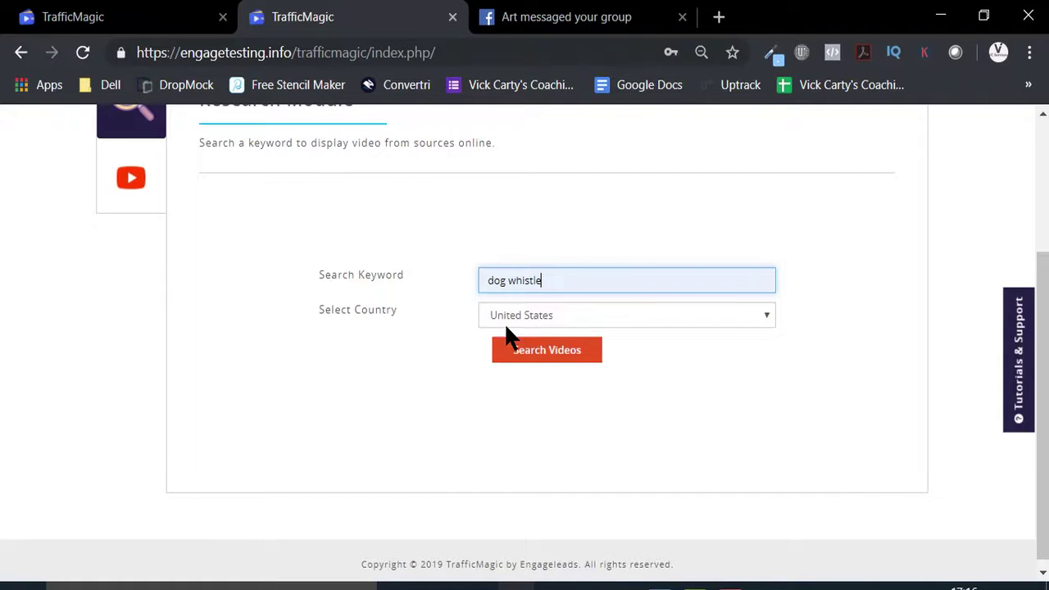
left_click(537, 357)
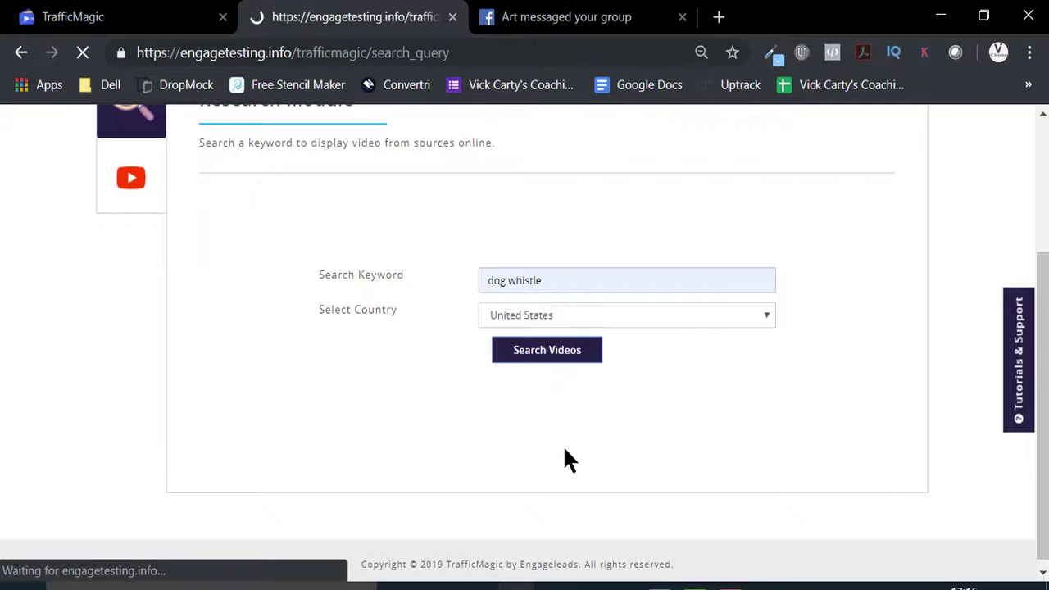
- Scroll through the 'dog whistle' related keywords table with traffic sources and difficulty ranks
scroll(564, 448, "down", 2)
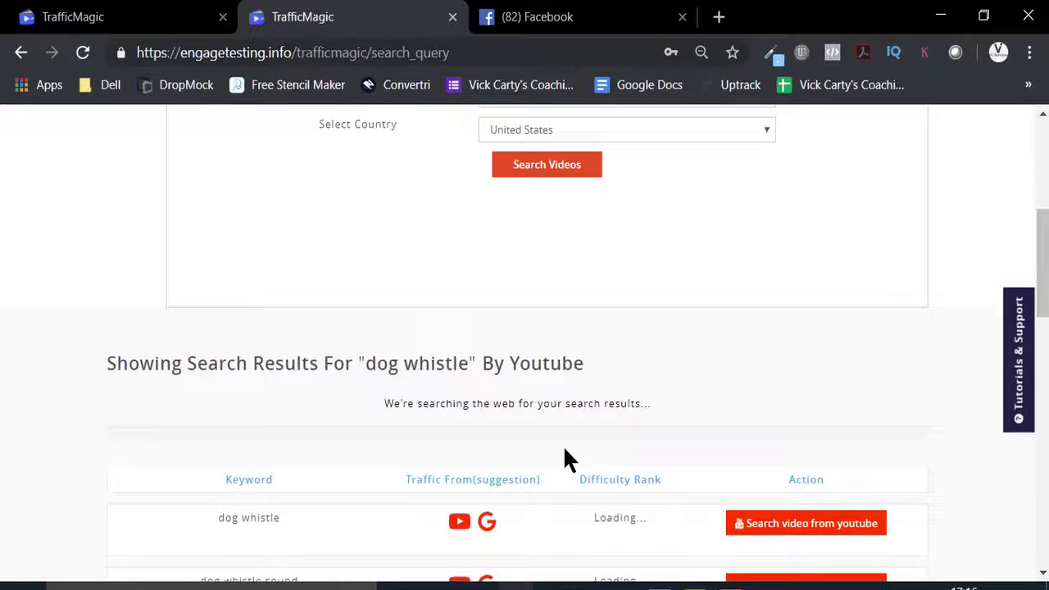
scroll(564, 449, "down", 1)
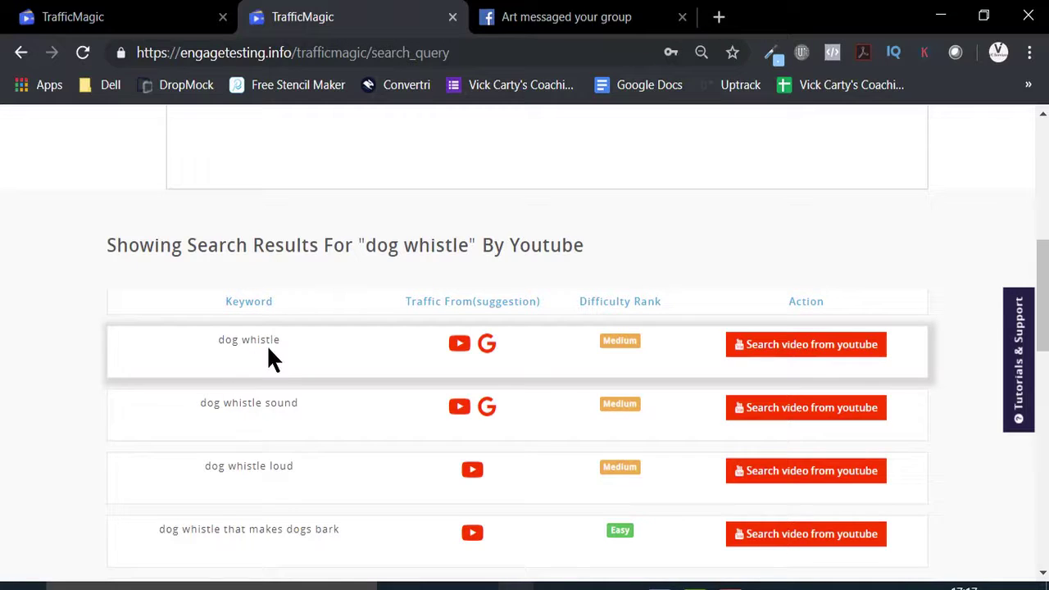
scroll(274, 398, "down", 1)
scroll(274, 398, "down", 1)
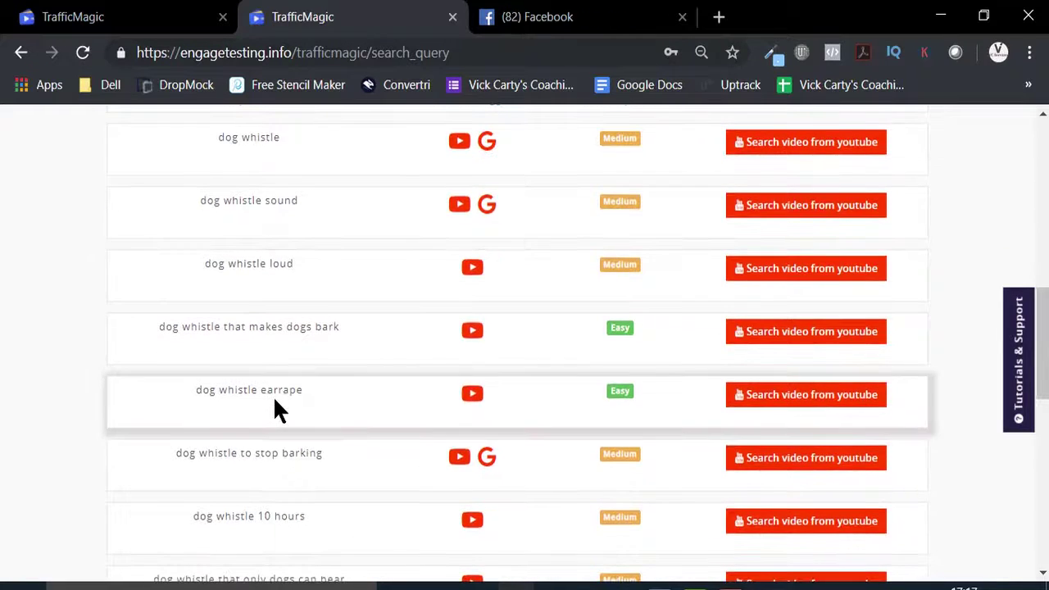
scroll(272, 396, "up", 1)
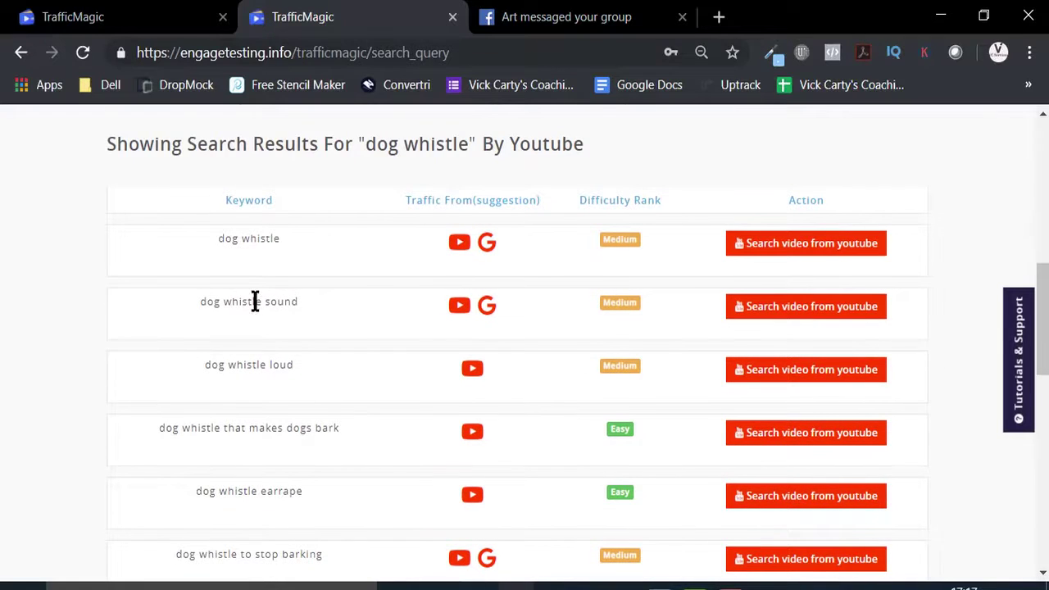
scroll(254, 304, "down", 1)
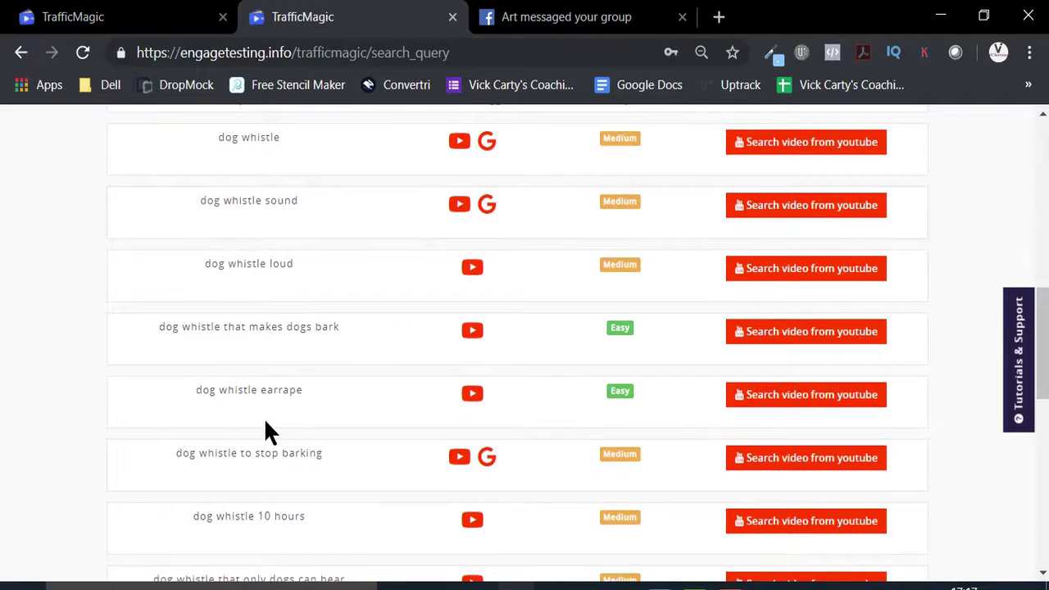
scroll(264, 417, "up", 2)
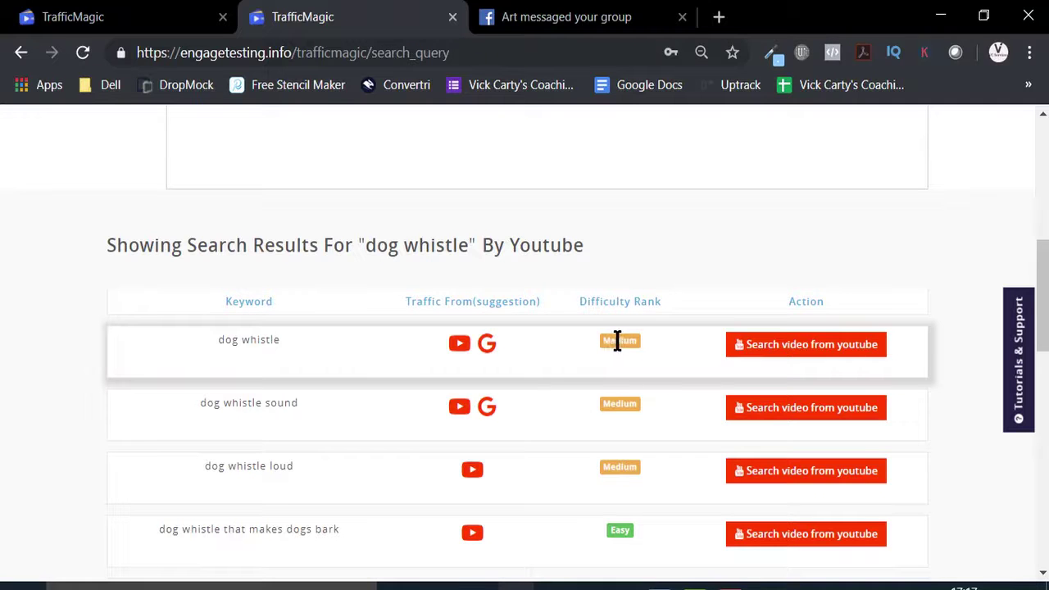
scroll(607, 360, "down", 1)
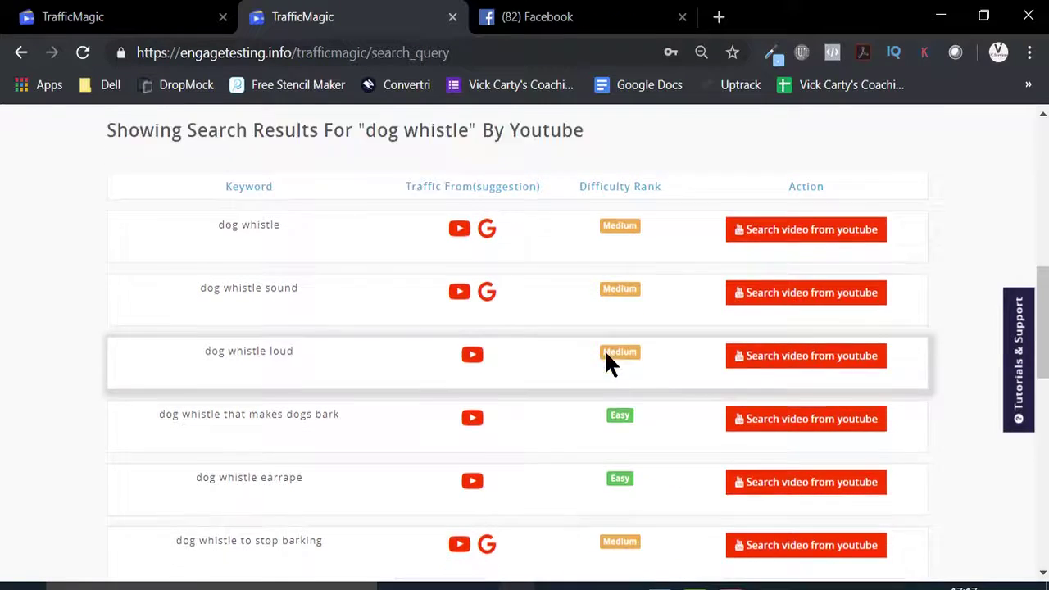
scroll(610, 344, "down", 1)
scroll(632, 340, "up", 1)
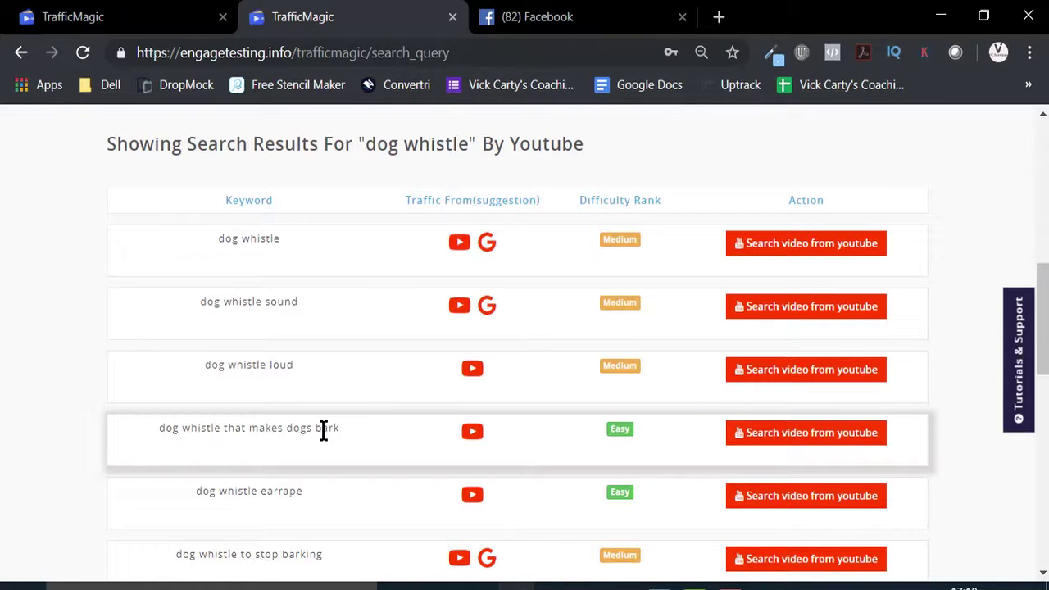
- Search YouTube videos for 'dog whistle that makes dogs bark' and review their views, likes, comments
left_click(782, 444)
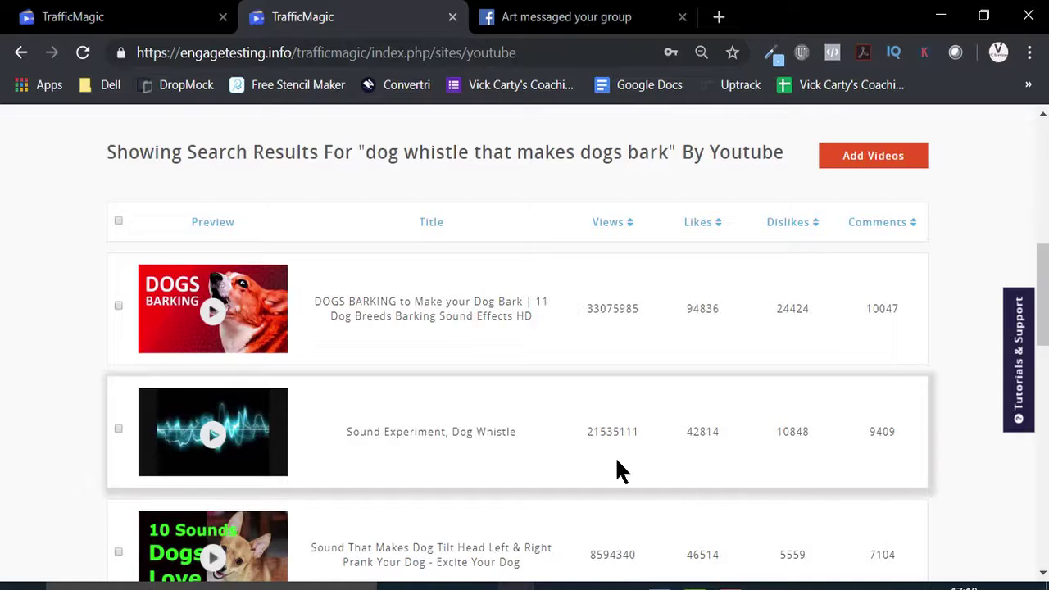
scroll(617, 462, "down", 1)
scroll(615, 459, "down", 1)
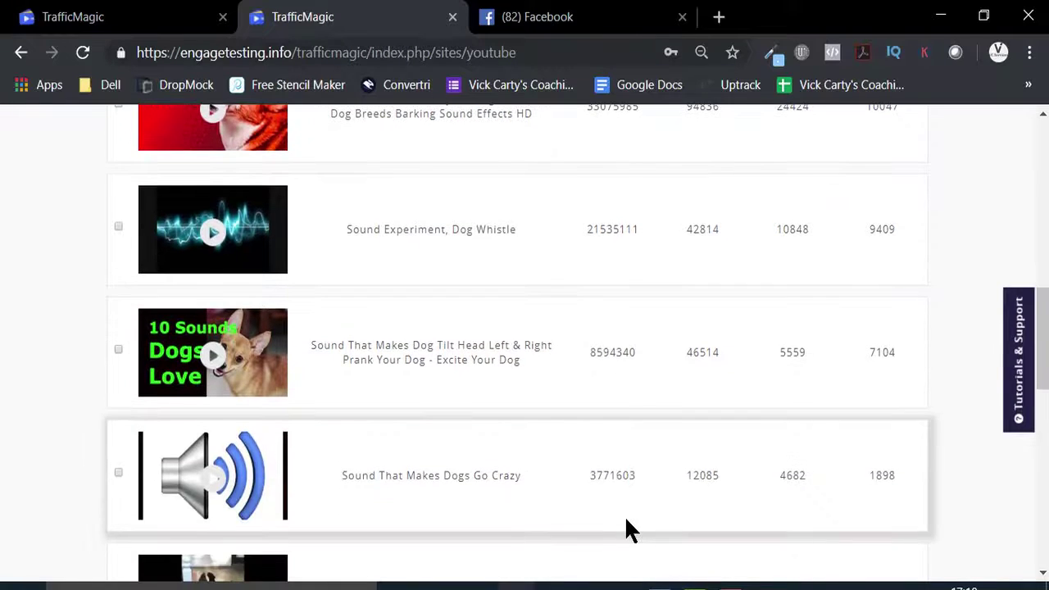
scroll(624, 515, "down", 1)
scroll(625, 518, "down", 1)
scroll(628, 578, "down", 1)
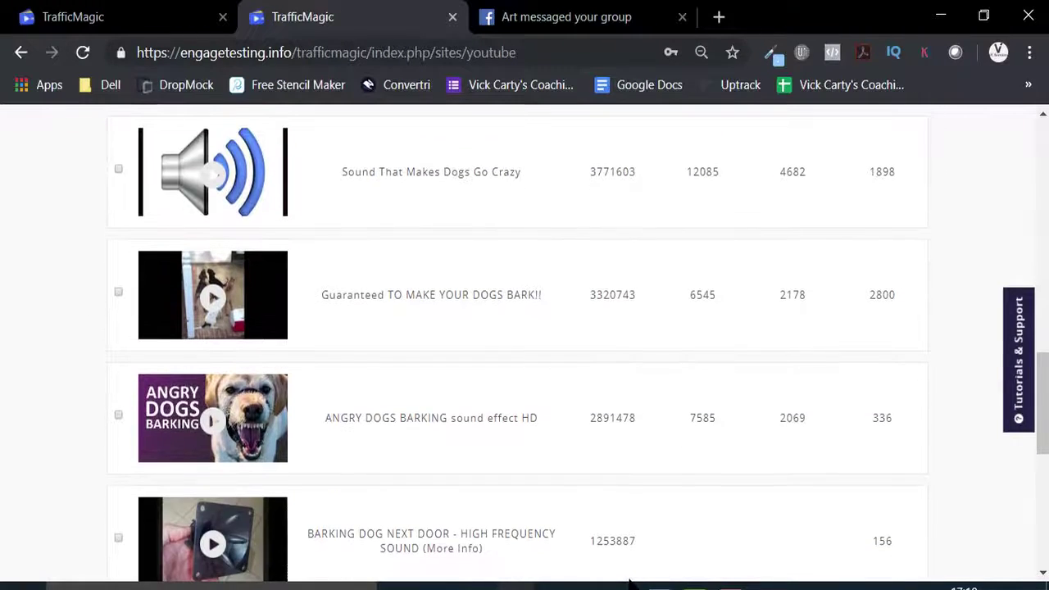
scroll(629, 574, "up", 3)
scroll(629, 573, "up", 2)
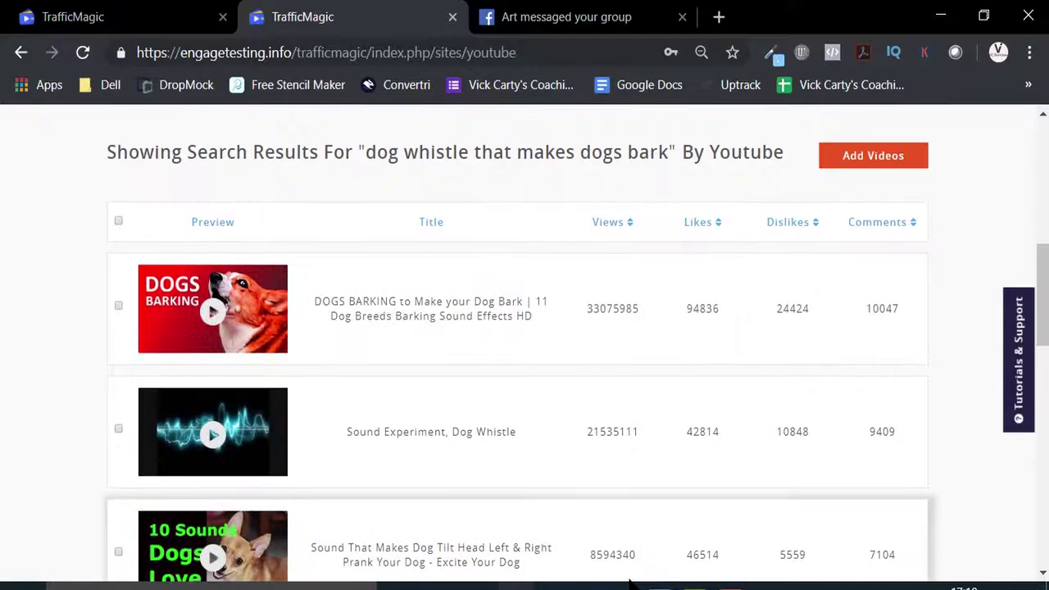
scroll(630, 581, "up", 1)
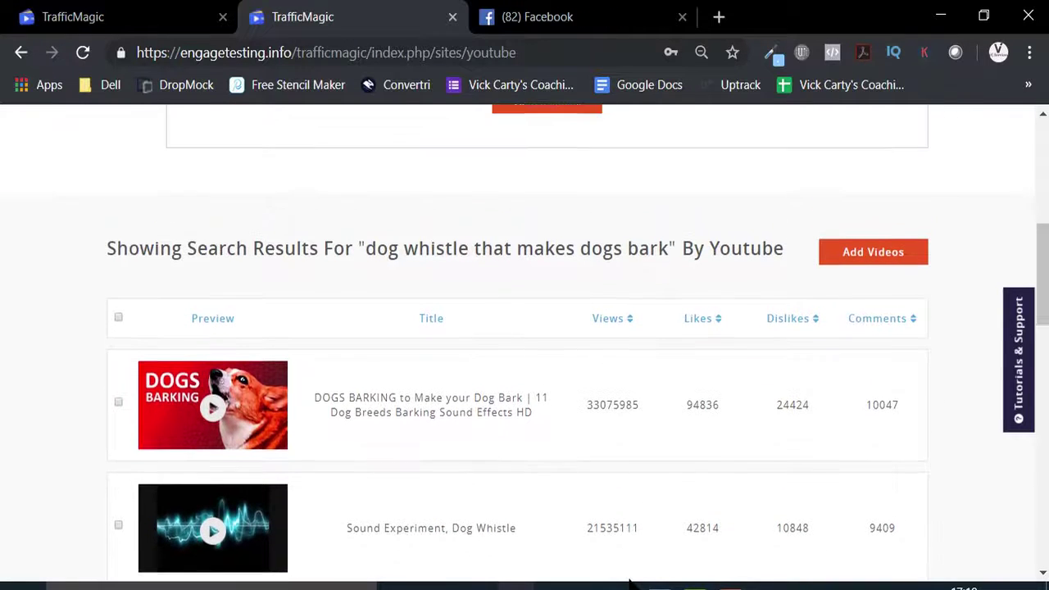
scroll(629, 581, "up", 1)
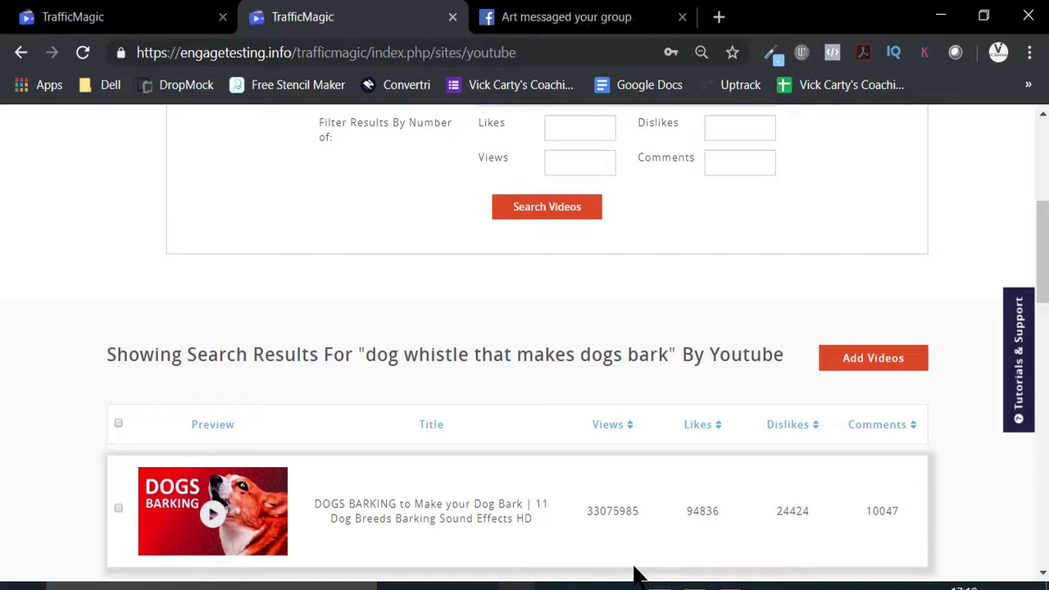
scroll(635, 573, "down", 1)
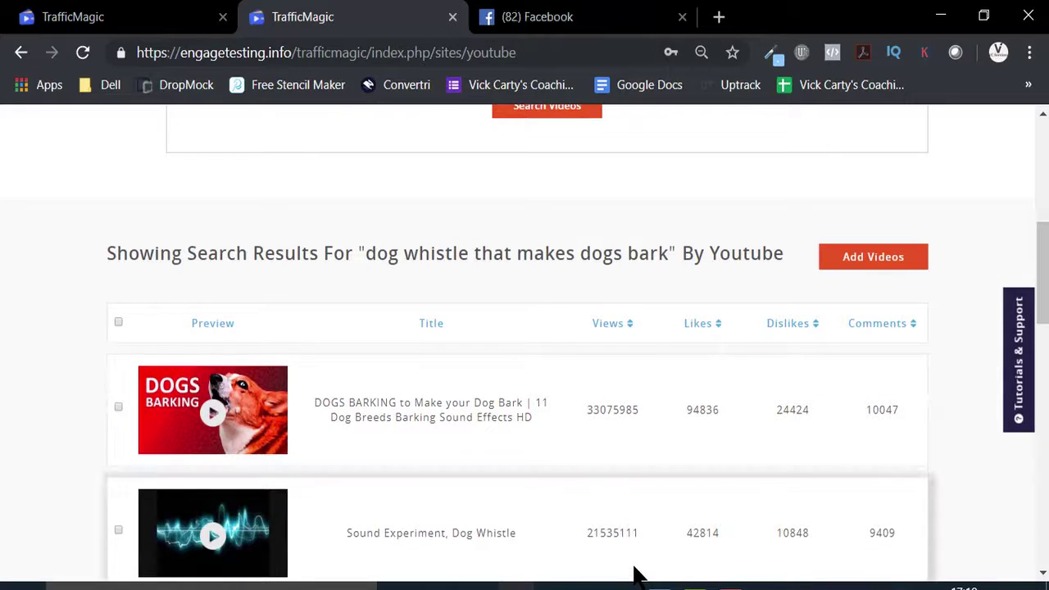